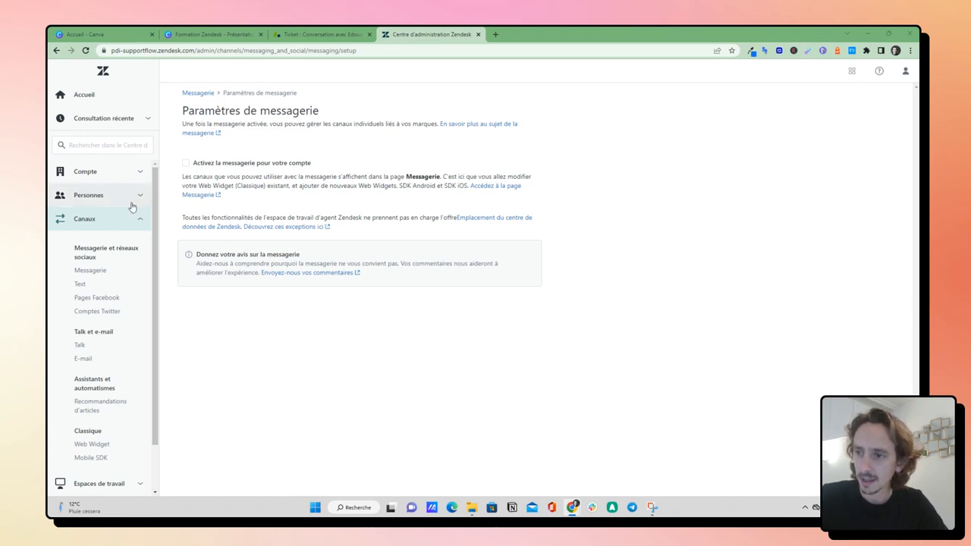
# Step: Activate messaging for the account and for the Impli brand's Web Widget (Classic), and save the messaging settings
pyautogui.click(91, 271)
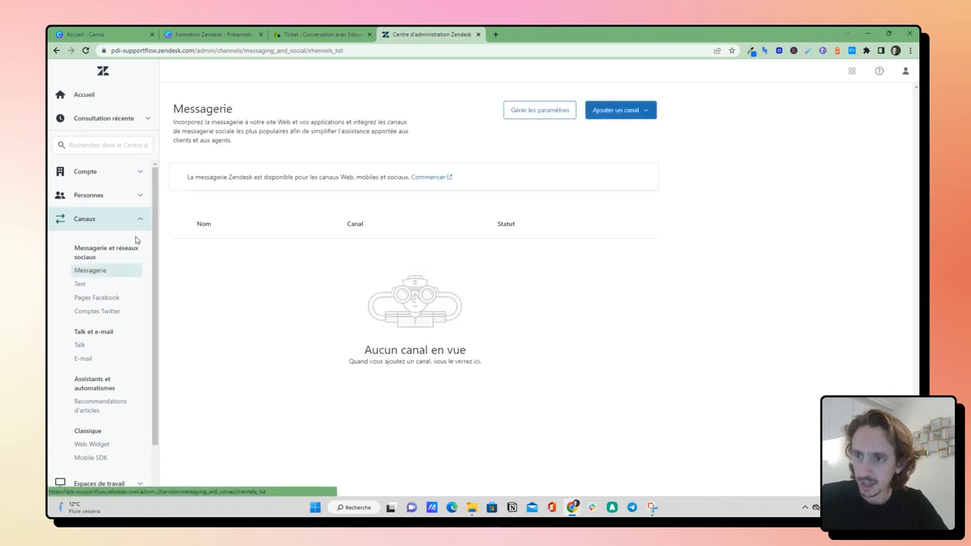
pyautogui.click(546, 118)
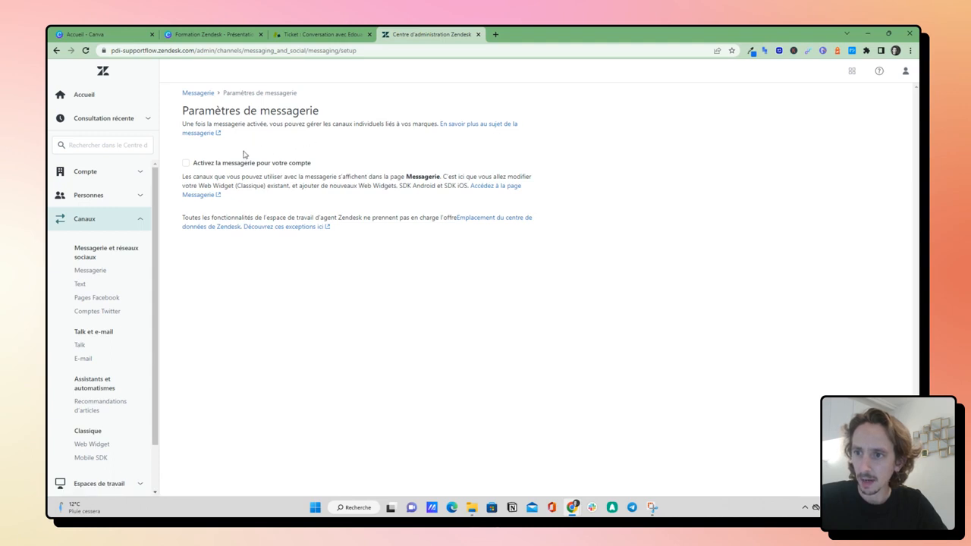
pyautogui.click(187, 164)
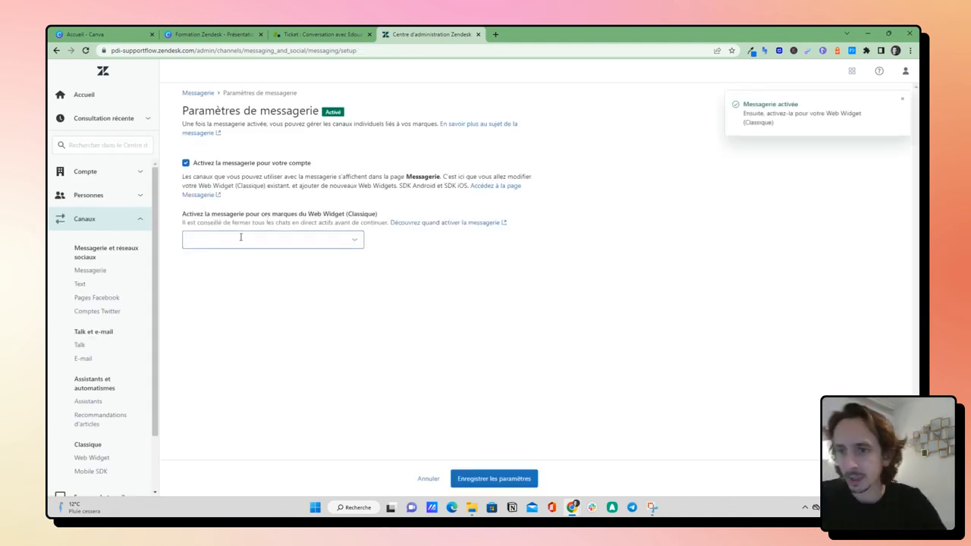
pyautogui.click(241, 238)
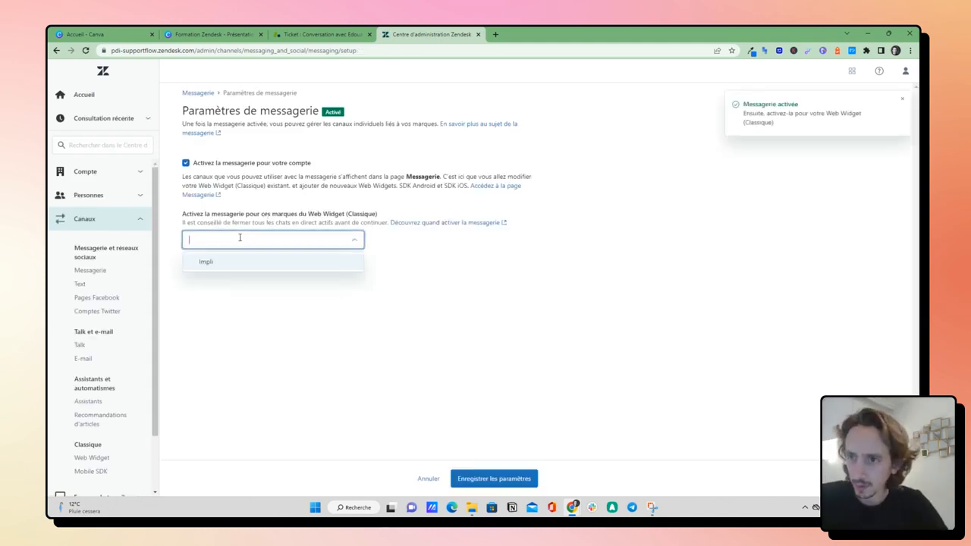
pyautogui.click(213, 266)
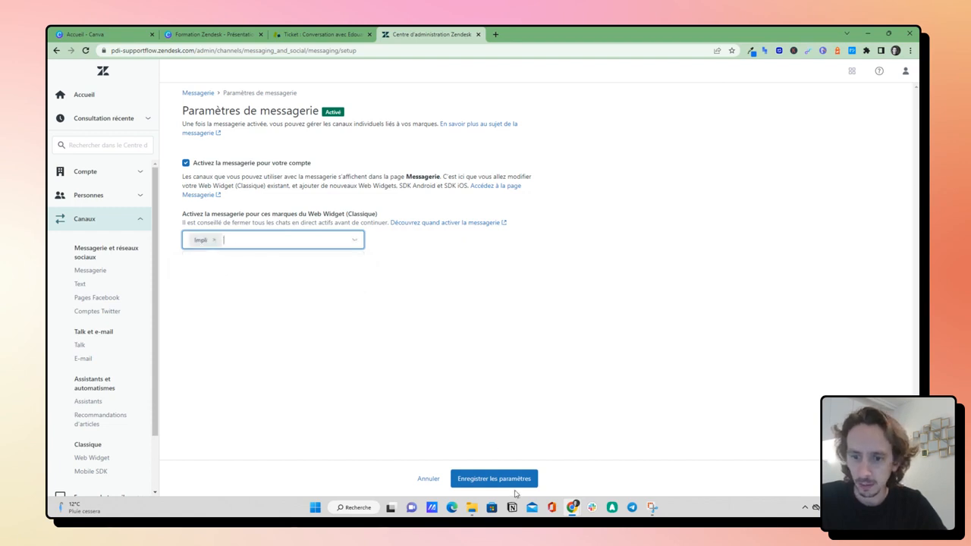
pyautogui.click(510, 481)
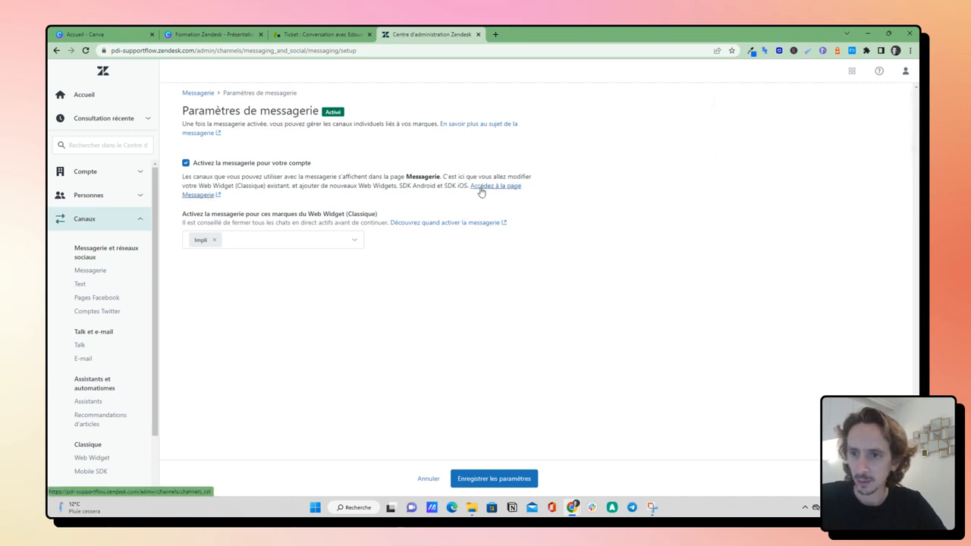
# Step: Open the Impli Web Widget channel from the messaging channel list and view its basic information
pyautogui.click(121, 273)
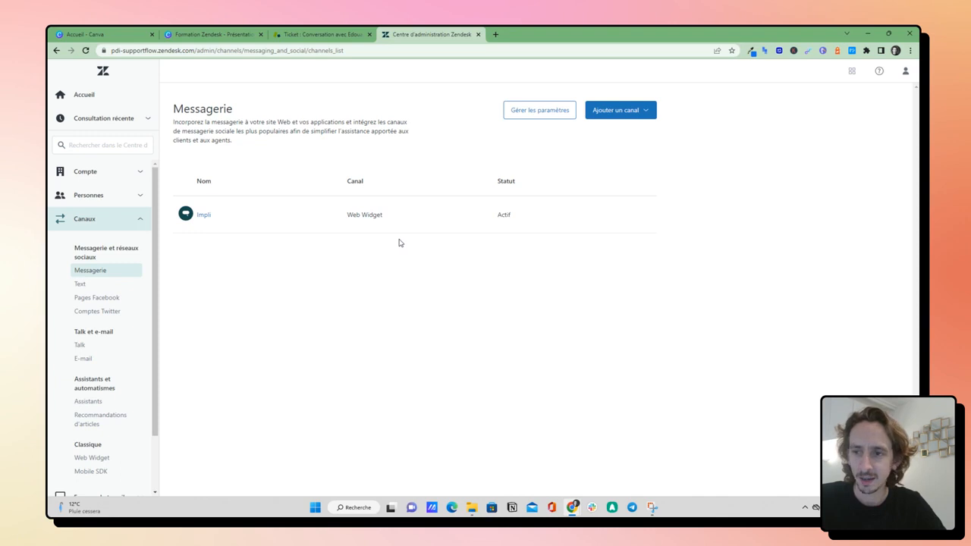
pyautogui.click(231, 218)
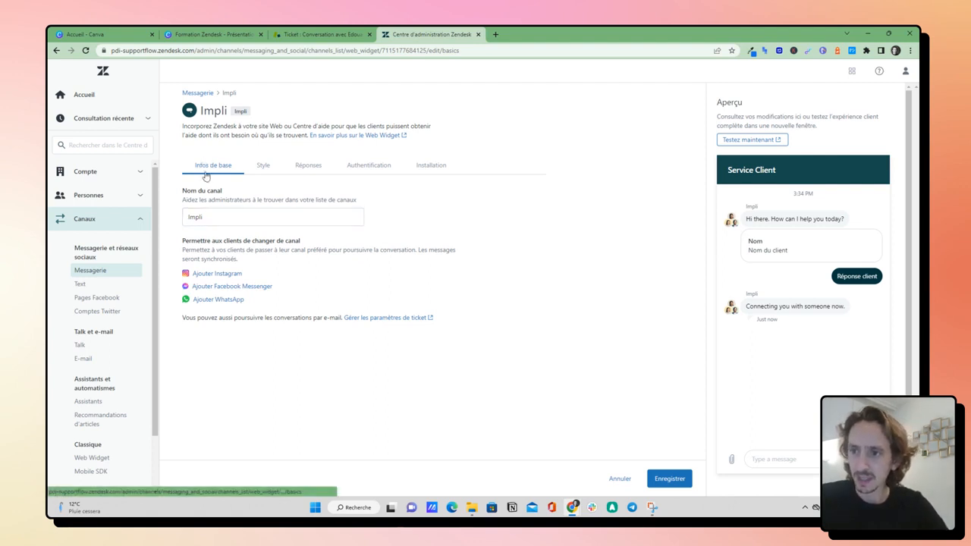
pyautogui.click(223, 218)
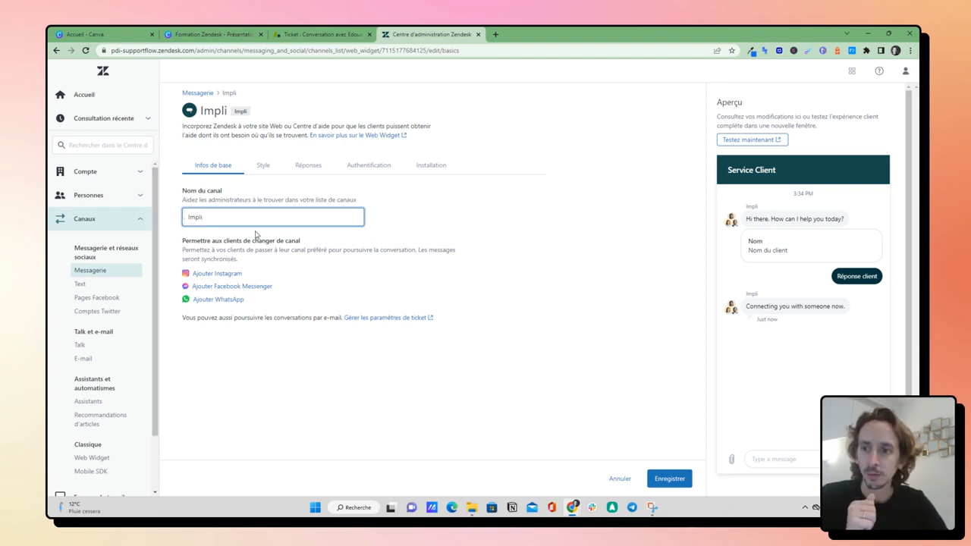
# Step: View the setup page for adding Instagram Direct, and return to the Impli Web Widget settings
pyautogui.click(217, 274)
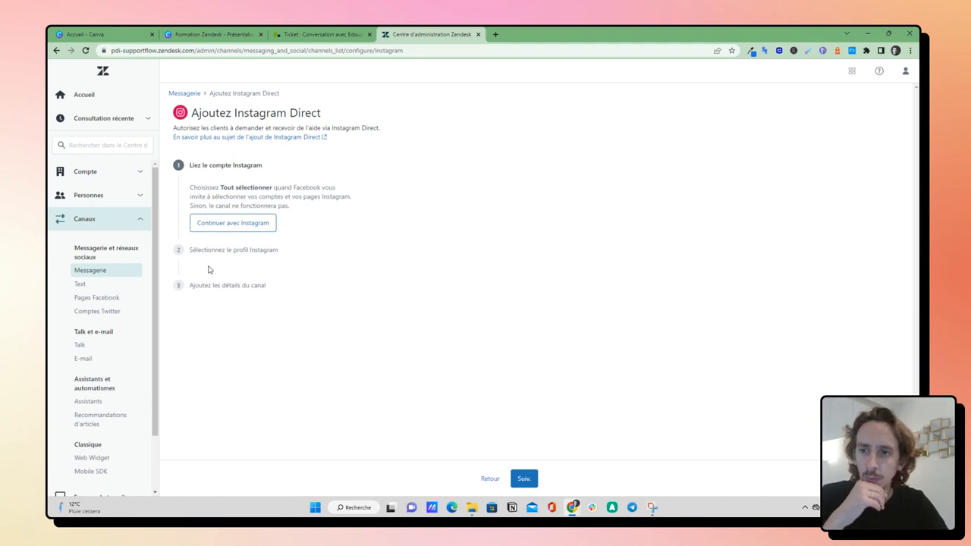
pyautogui.click(490, 478)
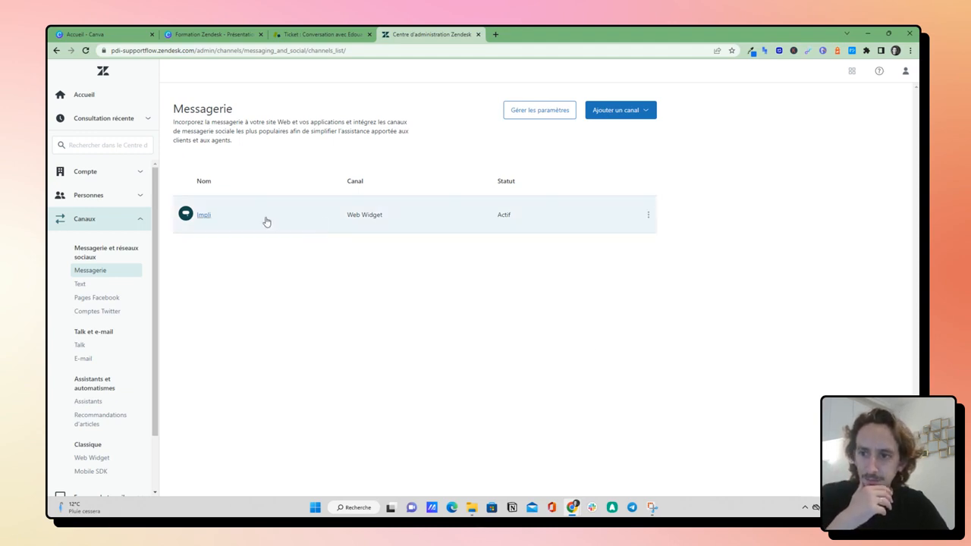
pyautogui.click(197, 215)
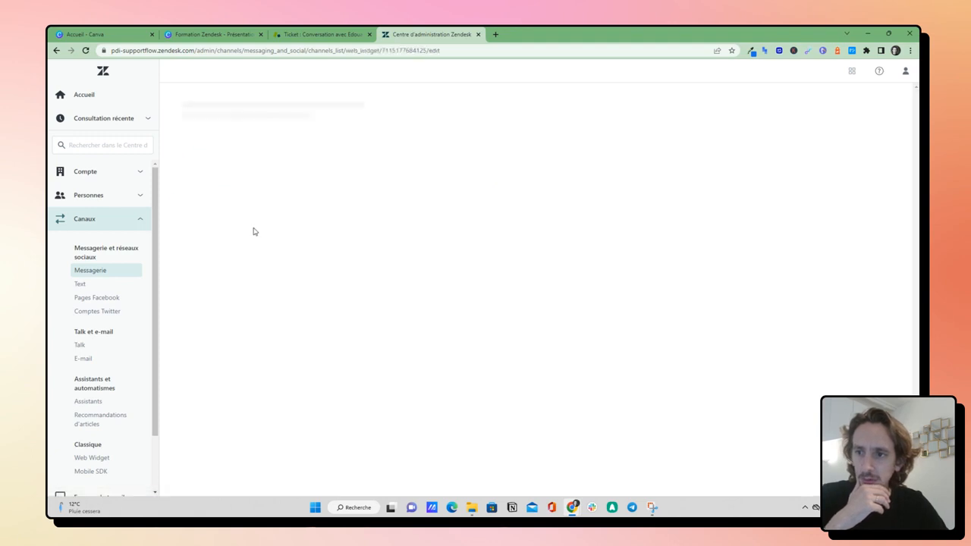
# Step: Set the primary color in the Impli widget's style settings to dark blue #171e4d
pyautogui.click(258, 170)
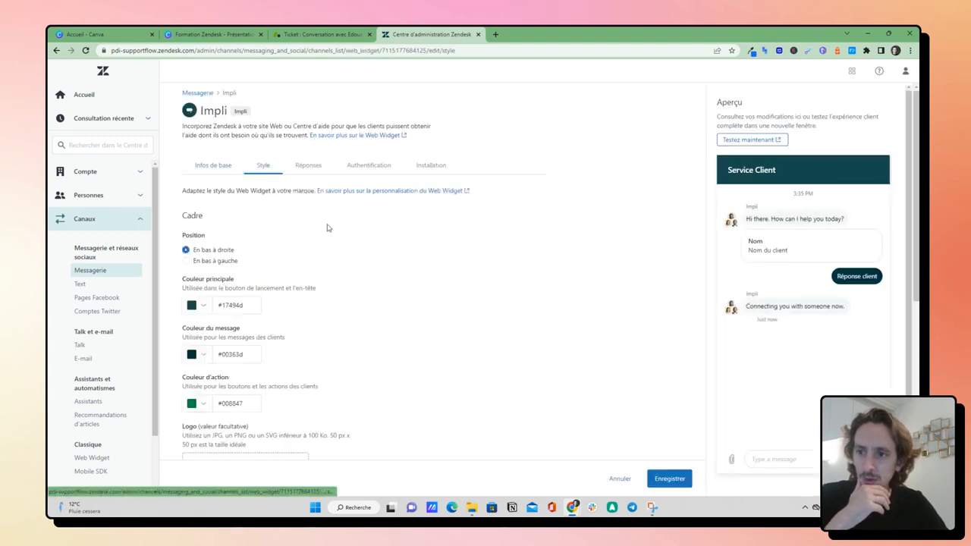
pyautogui.scroll(-1, 389, 229)
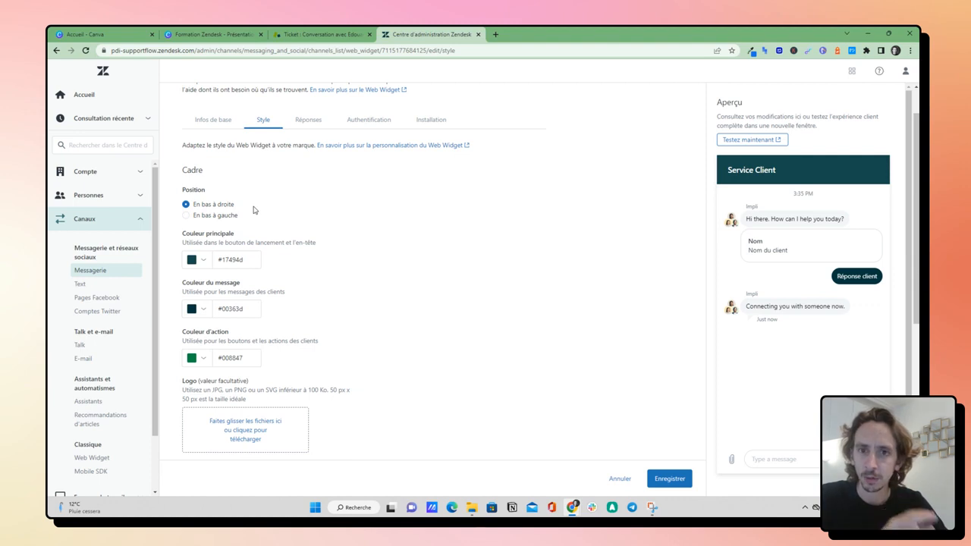
pyautogui.scroll(-2, 280, 211)
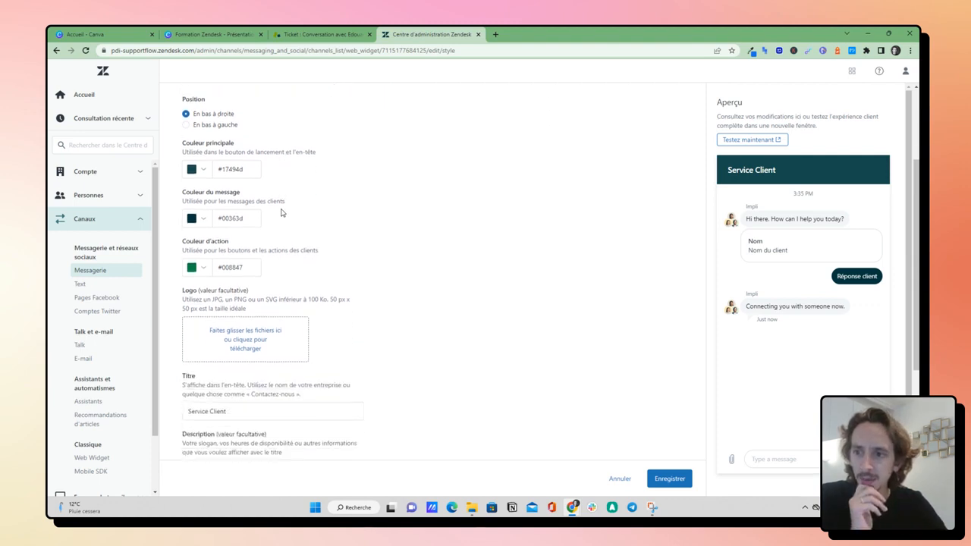
pyautogui.click(207, 175)
pyautogui.click(274, 298)
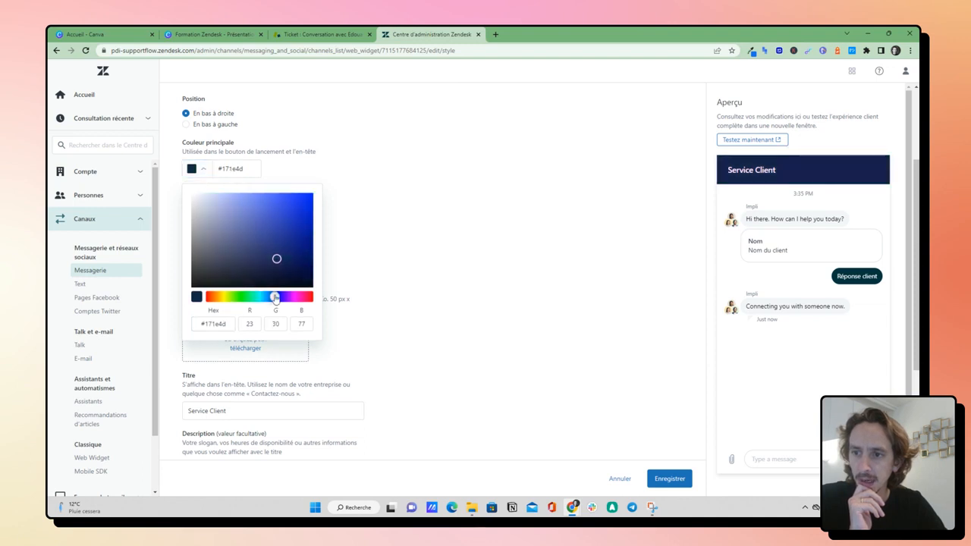
pyautogui.click(450, 239)
# Step: Set the widget's message color to near-black #010101
pyautogui.click(186, 220)
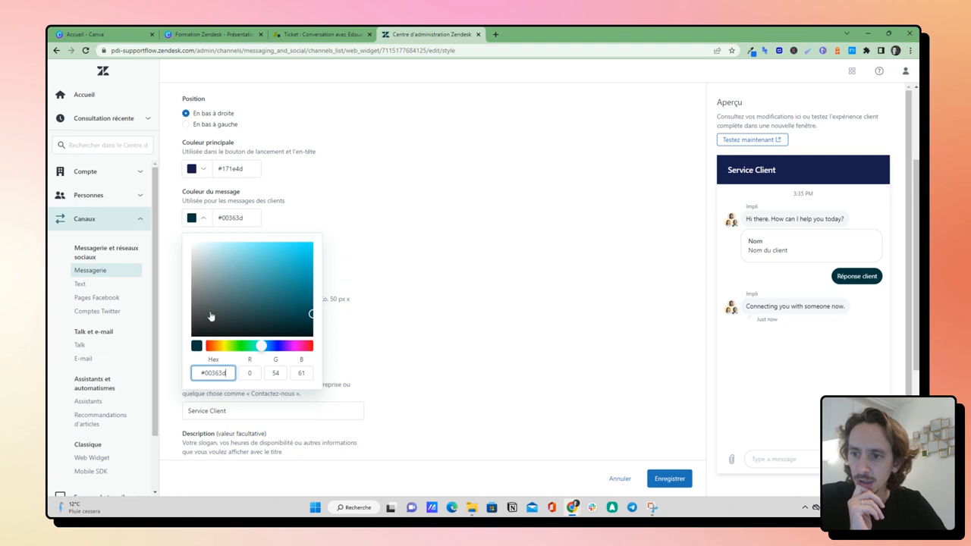
pyautogui.moveTo(212, 317); pyautogui.dragTo(181, 342)
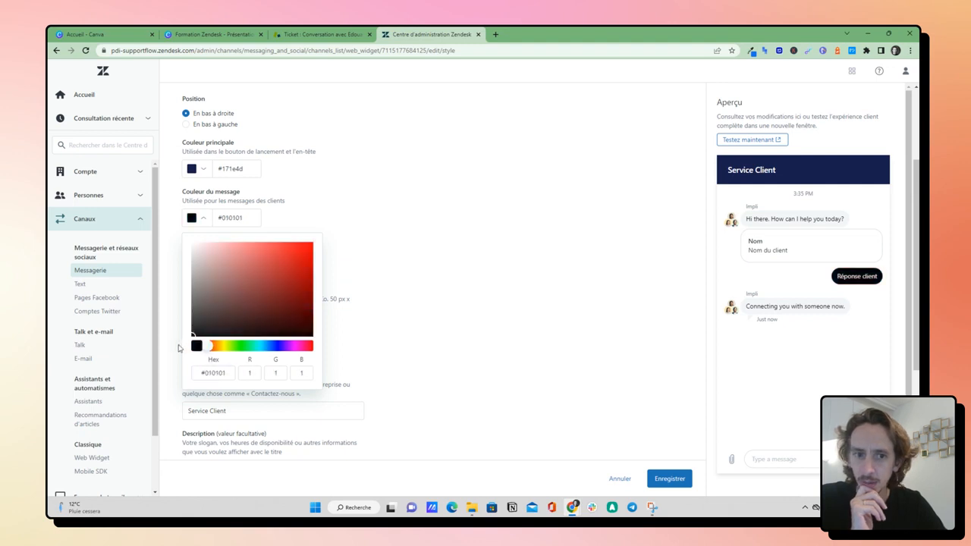
pyautogui.click(391, 211)
# Step: Set the widget's action color to blue #000e88
pyautogui.scroll(-1, 380, 211)
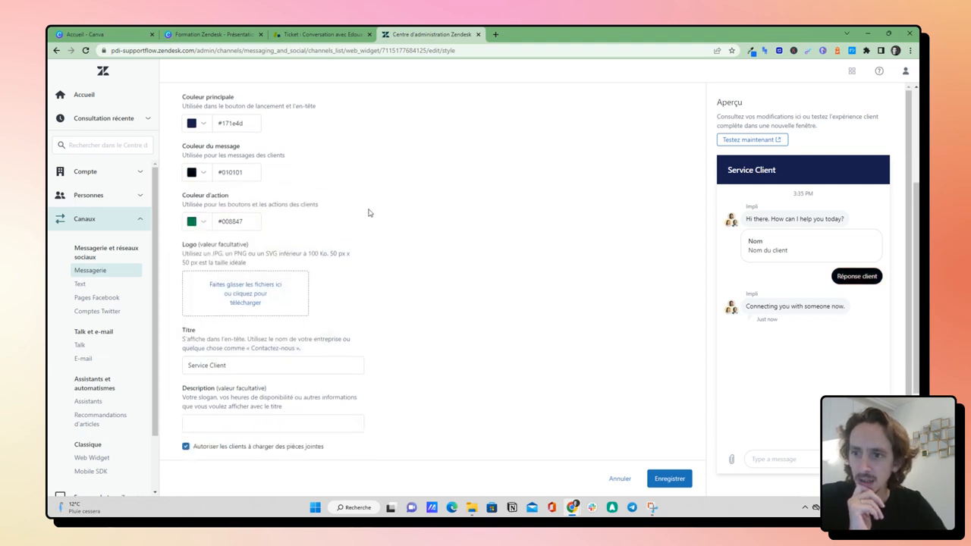
pyautogui.click(201, 225)
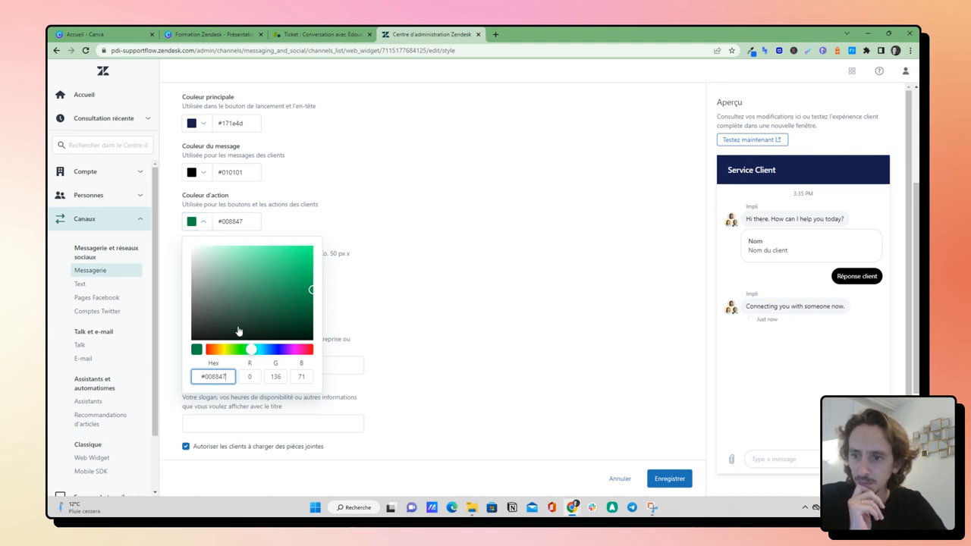
pyautogui.click(275, 350)
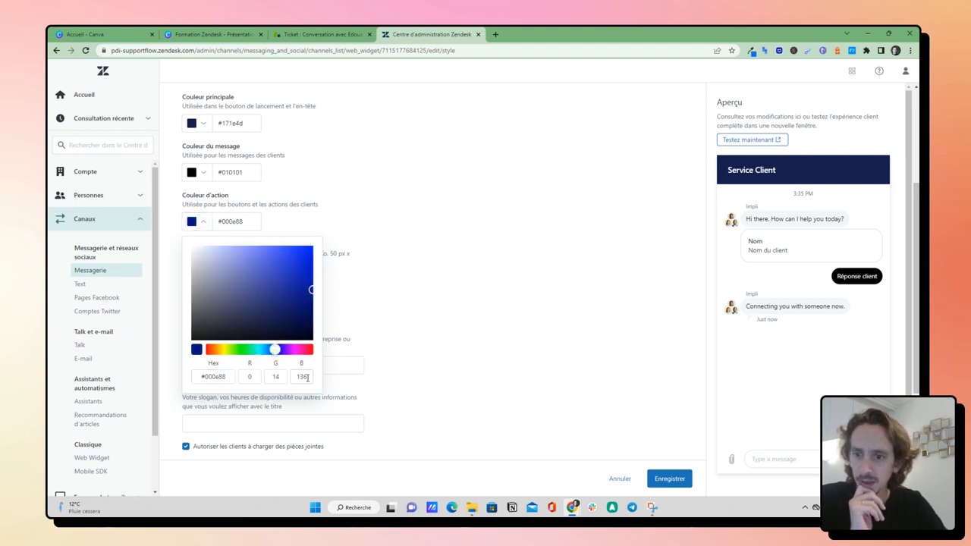
pyautogui.click(482, 323)
# Step: Upload the image "Sans titre (4)" from the Téléchargements folder as the widget's logo
pyautogui.scroll(2, 445, 261)
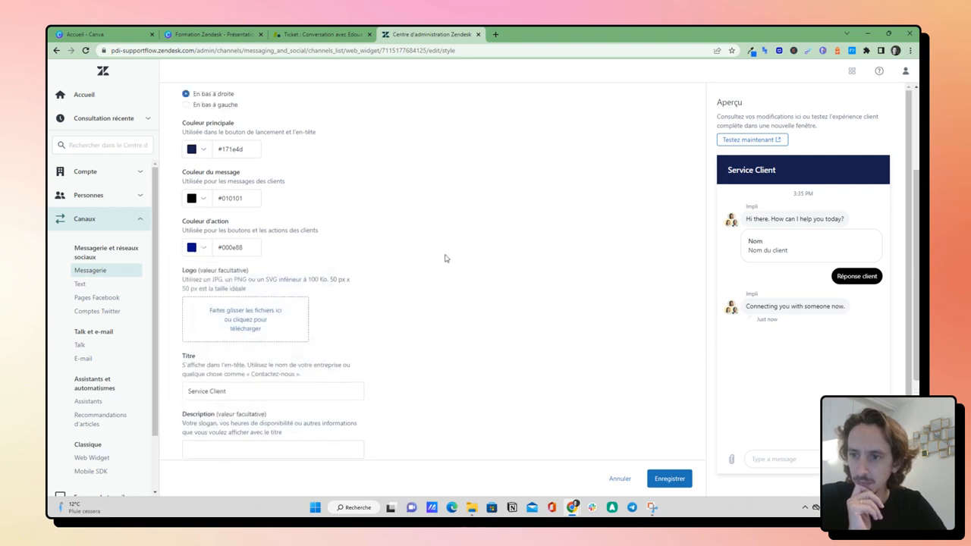
pyautogui.click(266, 386)
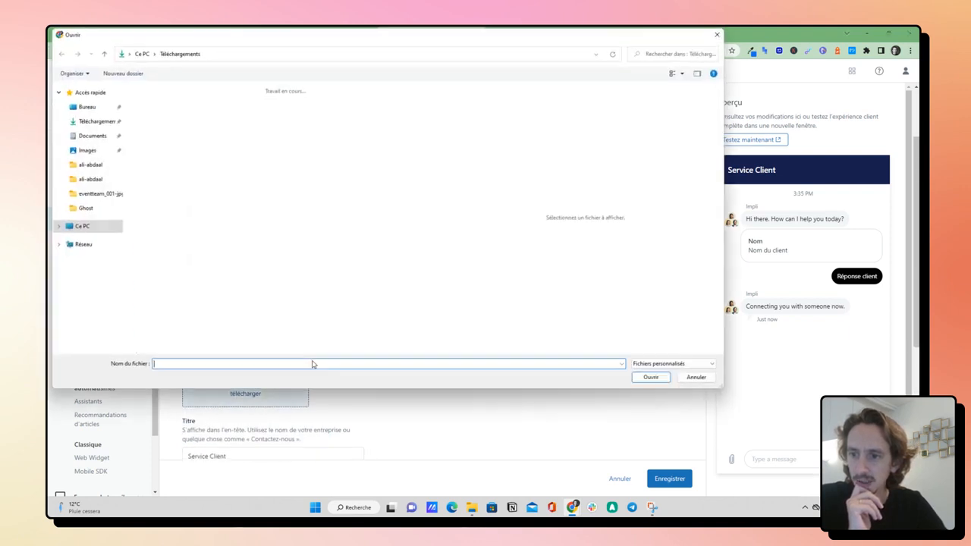
pyautogui.click(182, 196)
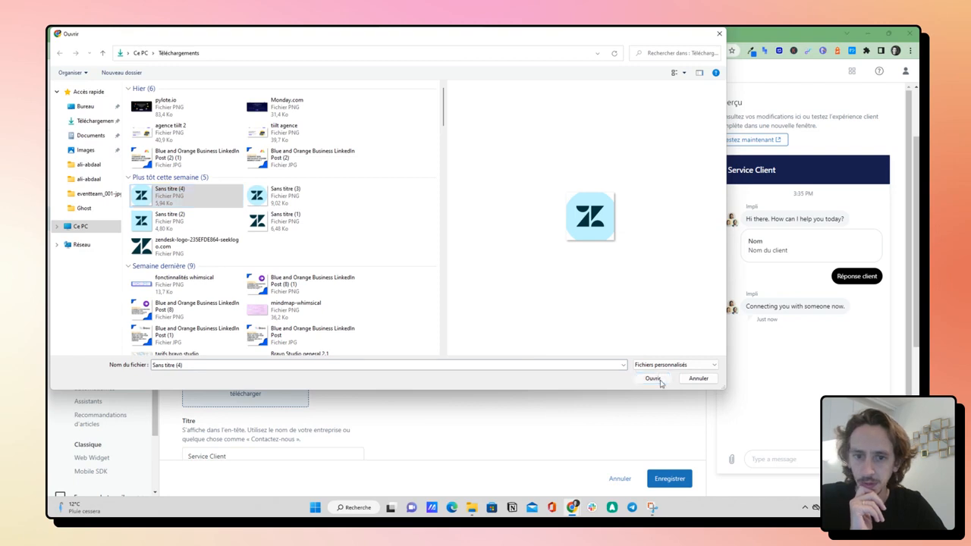
pyautogui.click(651, 378)
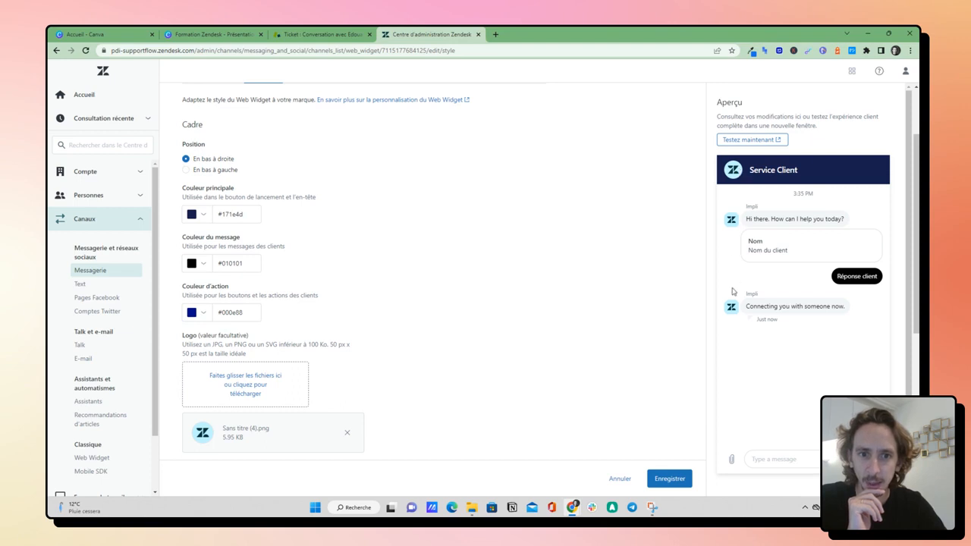
# Step: Replace the widget's header title with "Besoin d'"
pyautogui.scroll(-3, 394, 258)
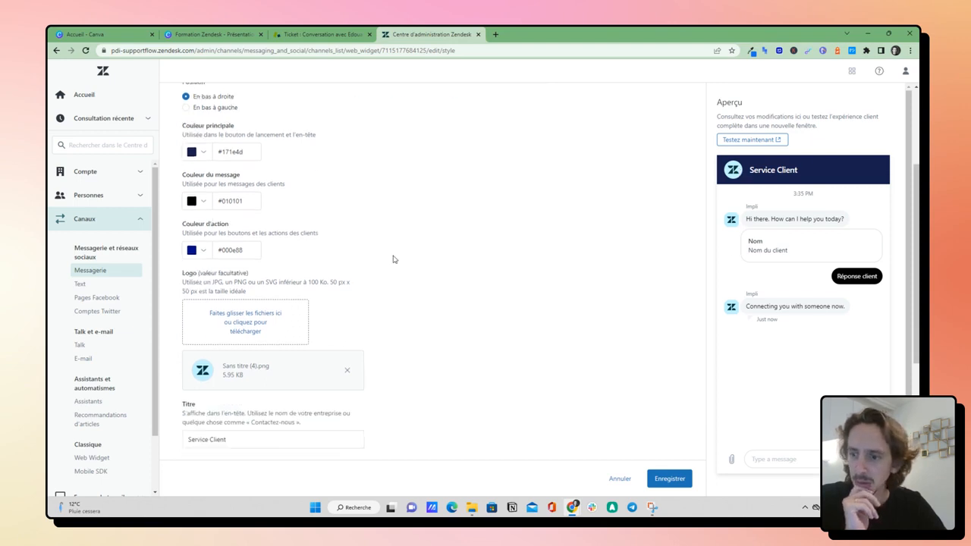
pyautogui.scroll(-2, 419, 252)
pyautogui.scroll(2, 372, 234)
pyautogui.click(312, 271)
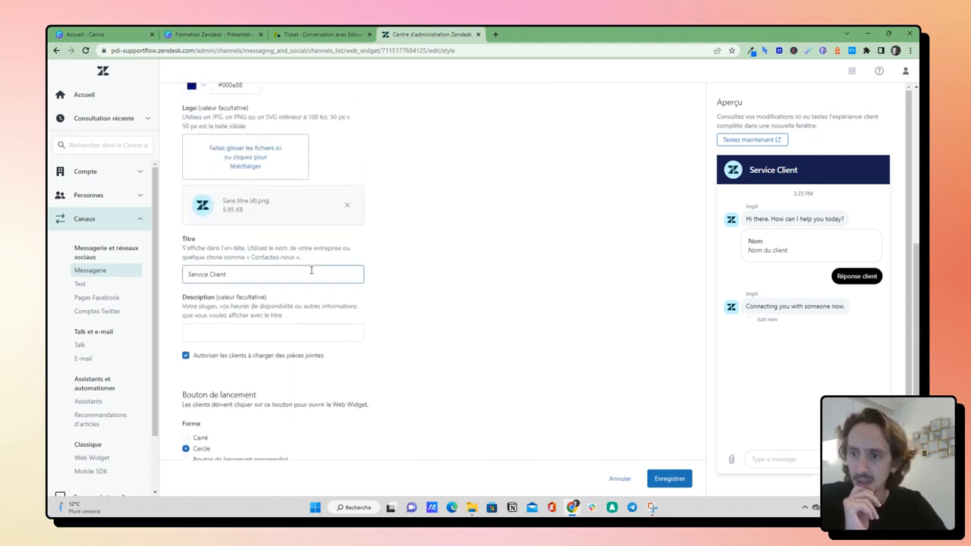
pyautogui.tripleClick(300, 271)
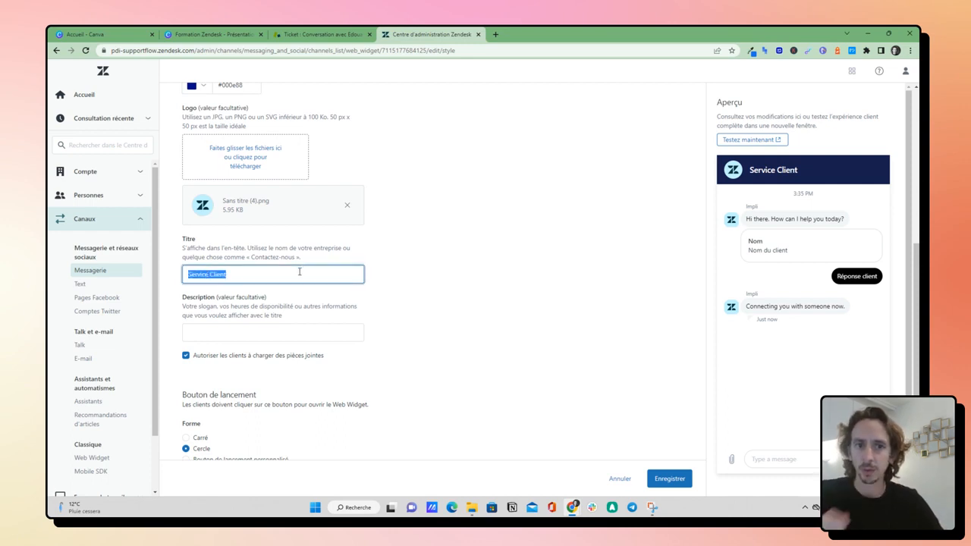
pyautogui.write('Besoin')
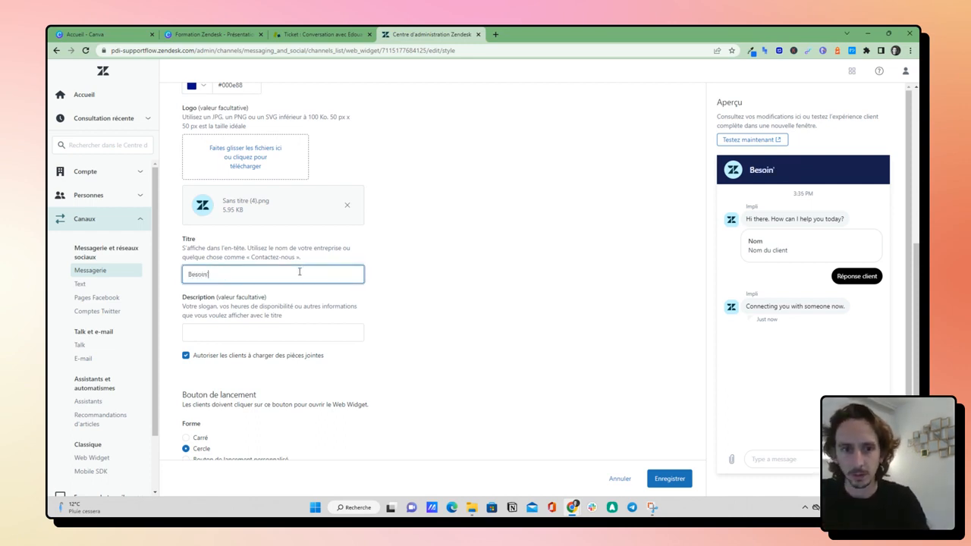
pyautogui.write(" d'")
pyautogui.press('Tab')
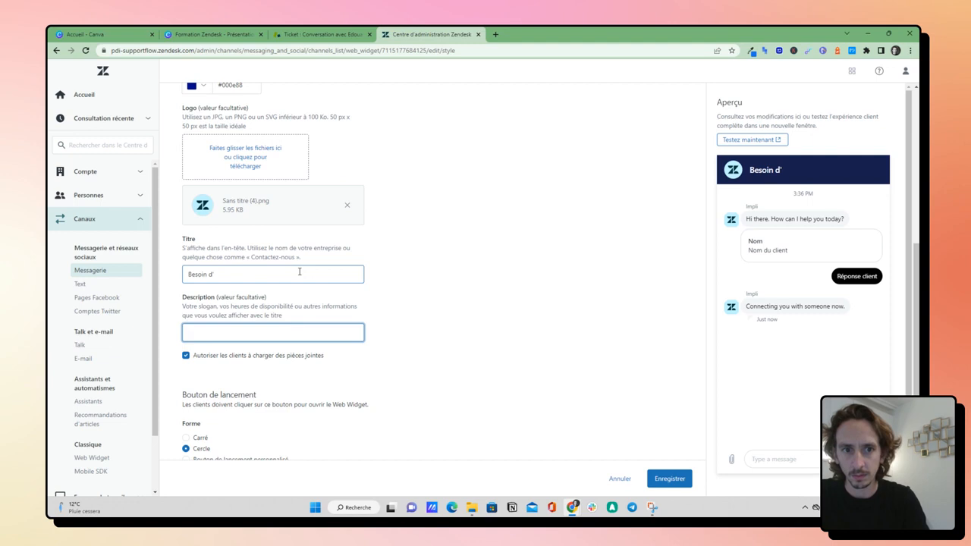
pyautogui.write('aide ?')
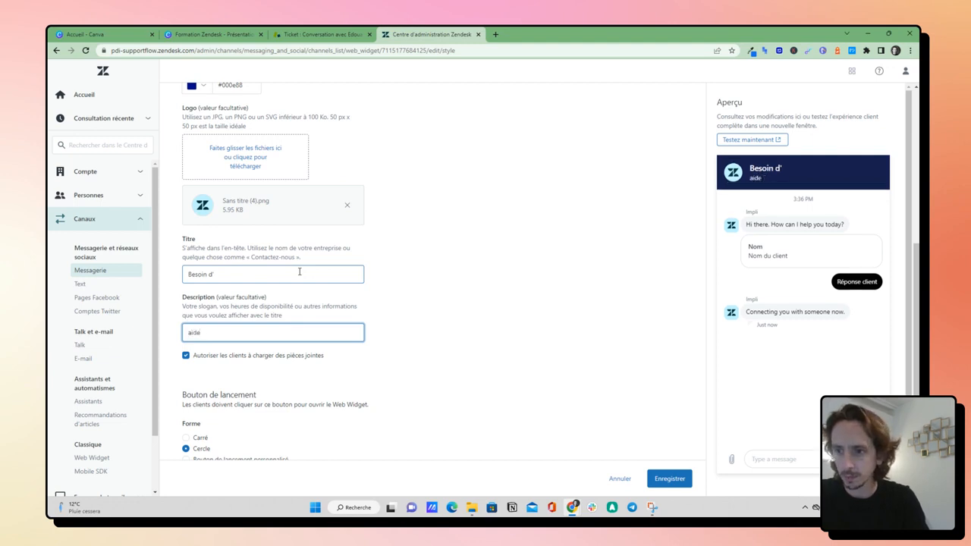
pyautogui.press('BackSpace')
pyautogui.press('BackSpace')
pyautogui.press('BackSpace')
pyautogui.press('BackSpace')
# Step: Complete the widget's title so that it reads "Besoin d'aide ?"
pyautogui.click(300, 273)
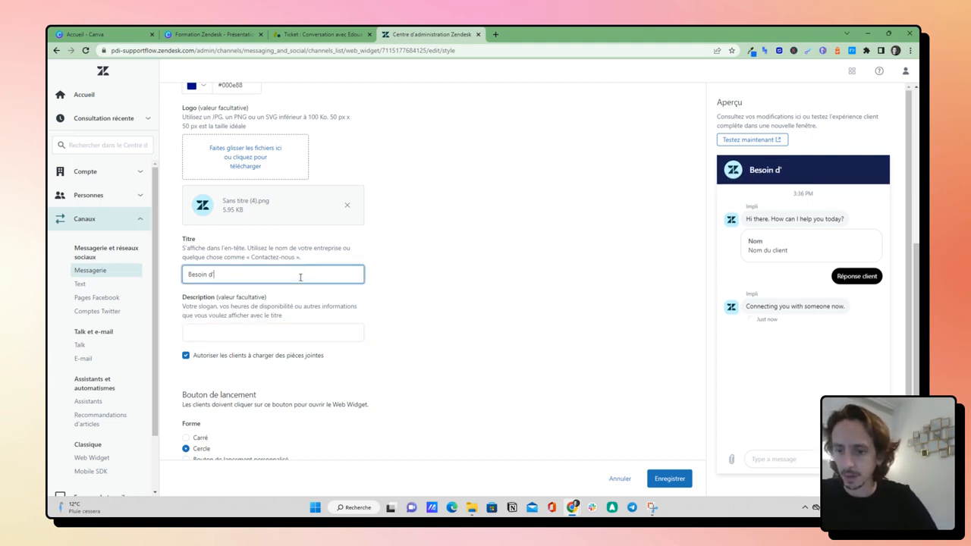
pyautogui.write('aide ?')
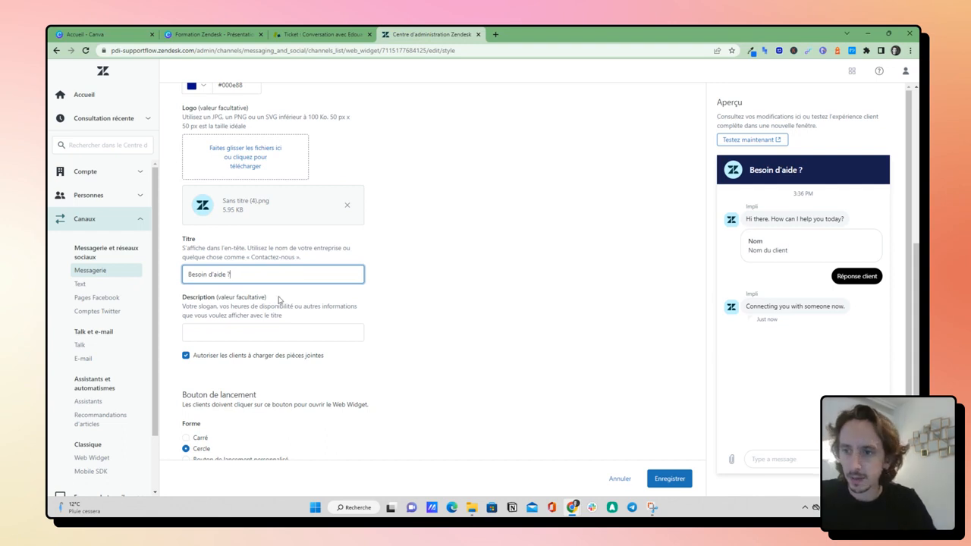
# Step: Set the widget's description to "Du lundi au vendredi de 9h à 18h"
pyautogui.click(244, 330)
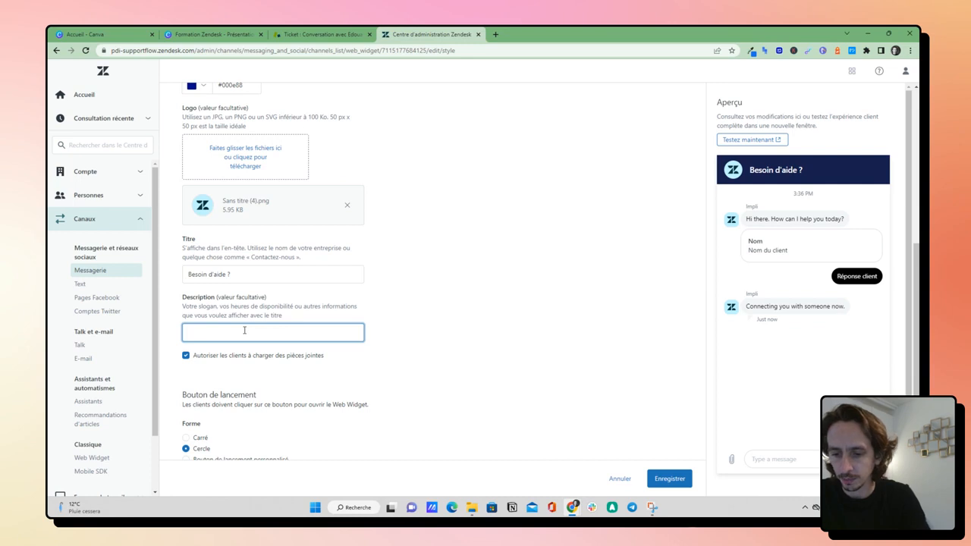
pyautogui.write('Du lundi')
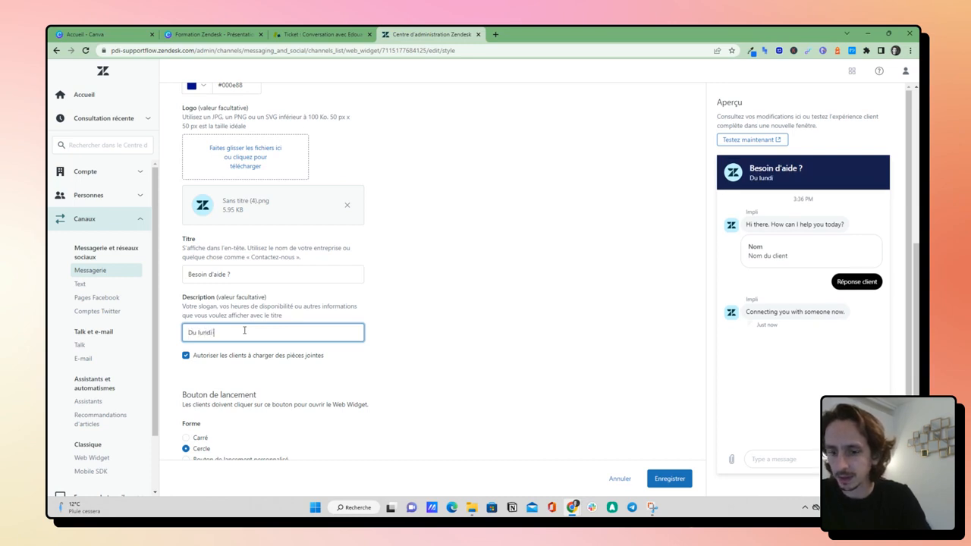
pyautogui.write(' au vendredi de ')
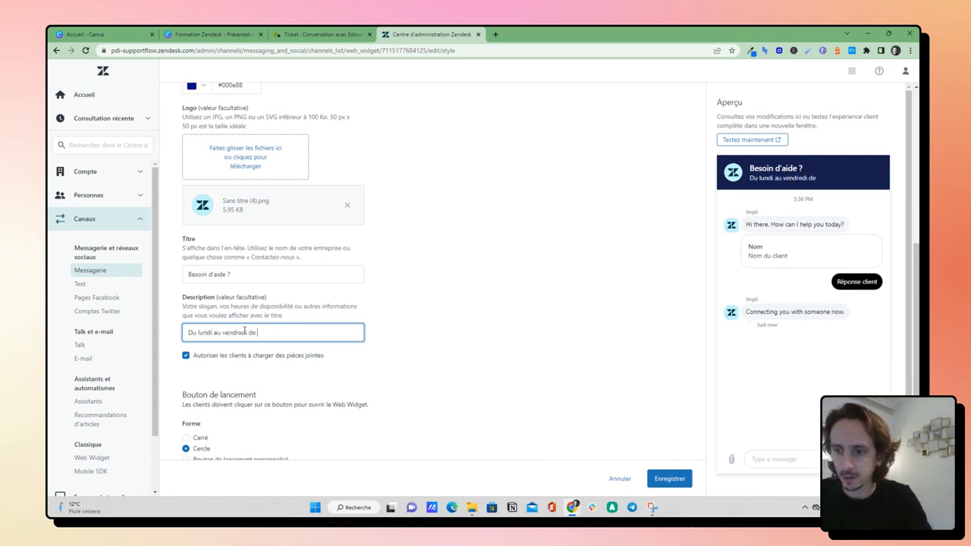
pyautogui.write('9h à')
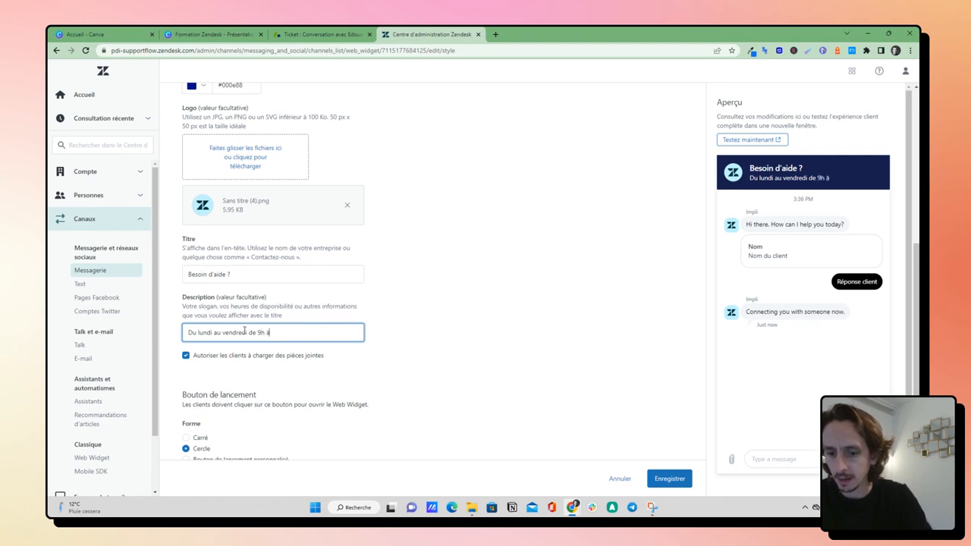
pyautogui.write(' 18h')
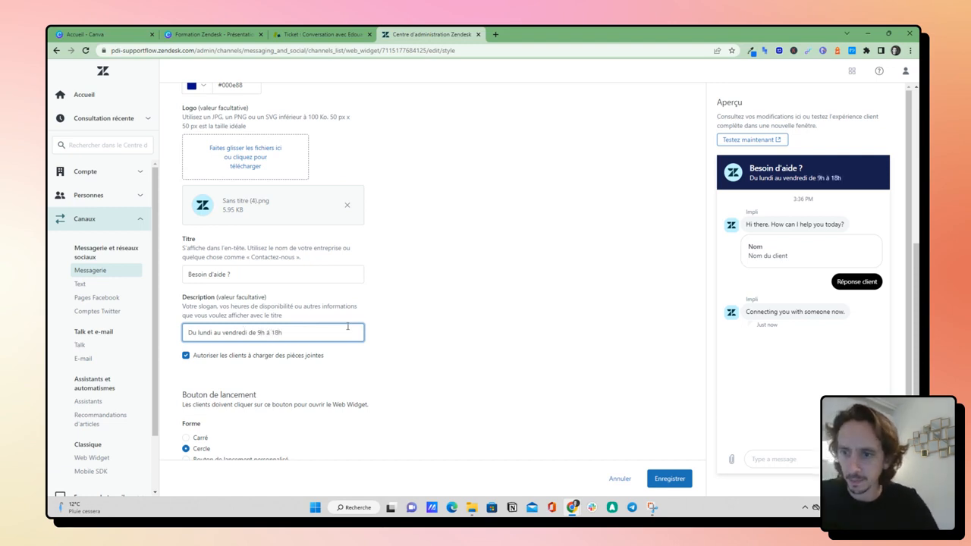
pyautogui.click(429, 326)
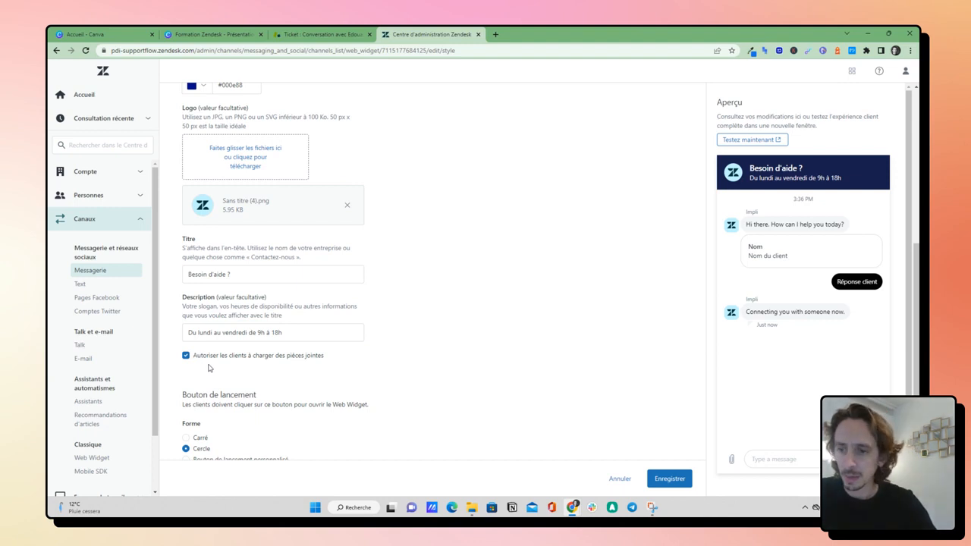
# Step: Try the custom launch button option for the widget's launcher and switch its shape back to Cercle
pyautogui.scroll(-1, 211, 368)
pyautogui.scroll(-1, 211, 368)
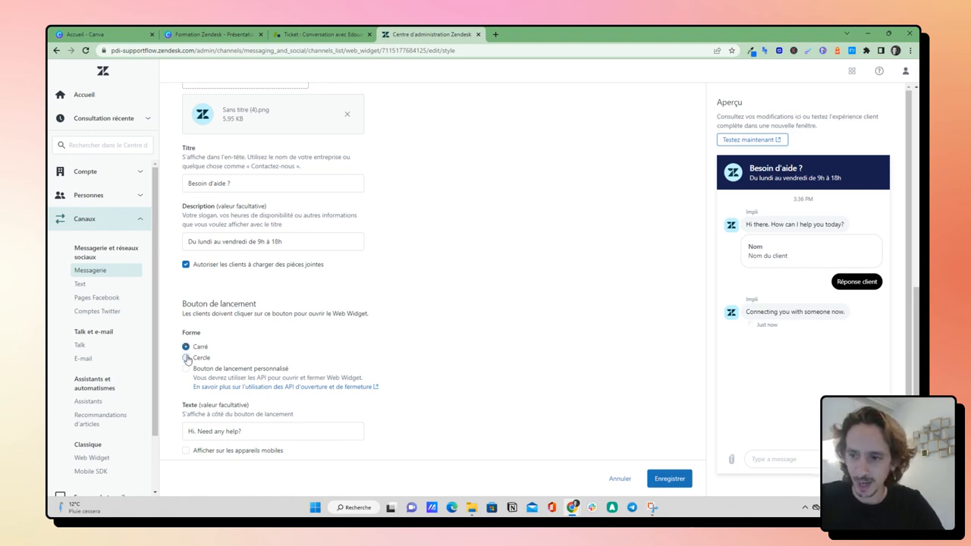
pyautogui.click(187, 369)
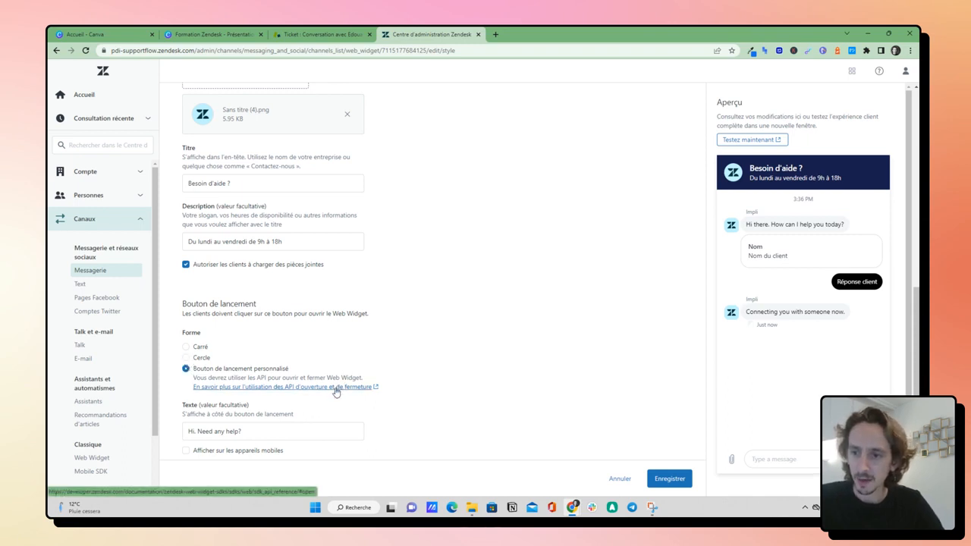
pyautogui.click(187, 358)
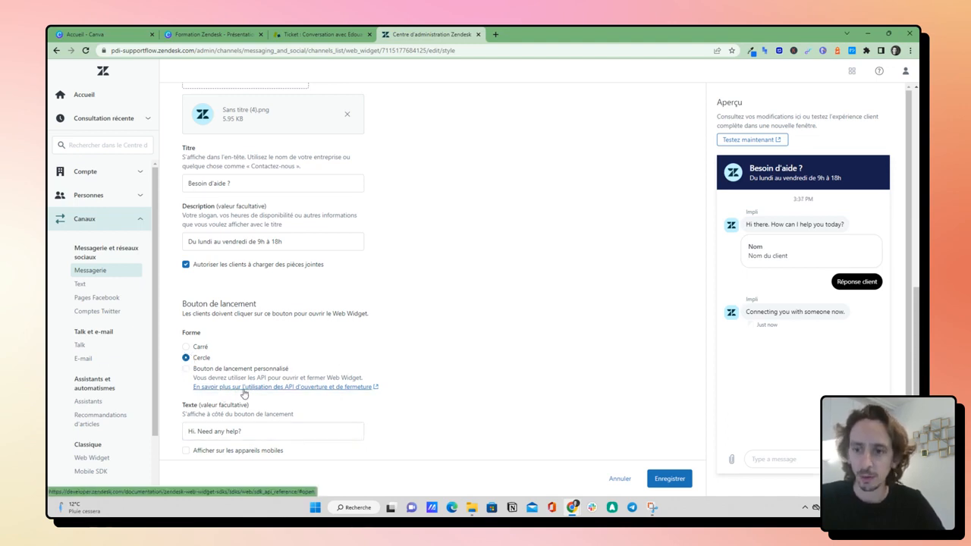
# Step: Replace the text beside the launch button with "Vous besoin d'aide ?"
pyautogui.scroll(-1, 378, 310)
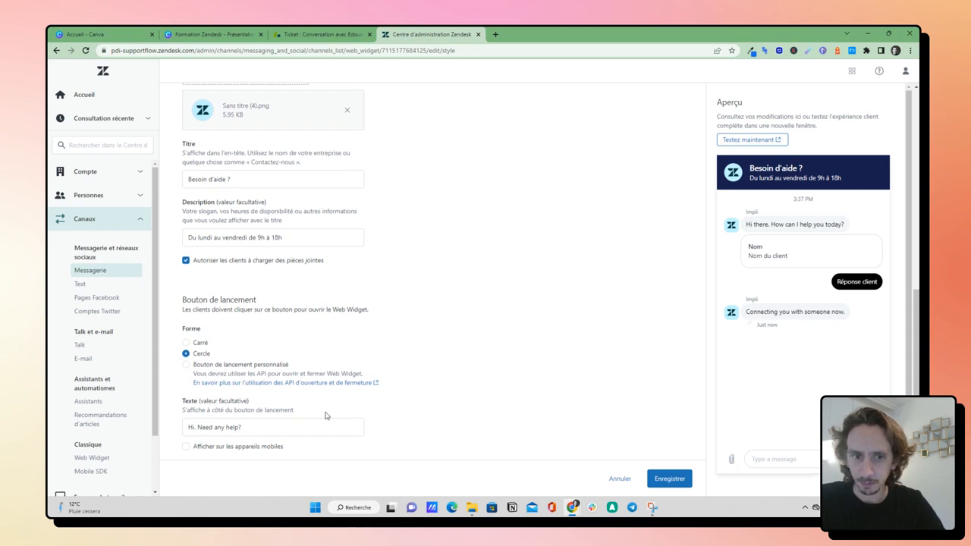
pyautogui.click(273, 432)
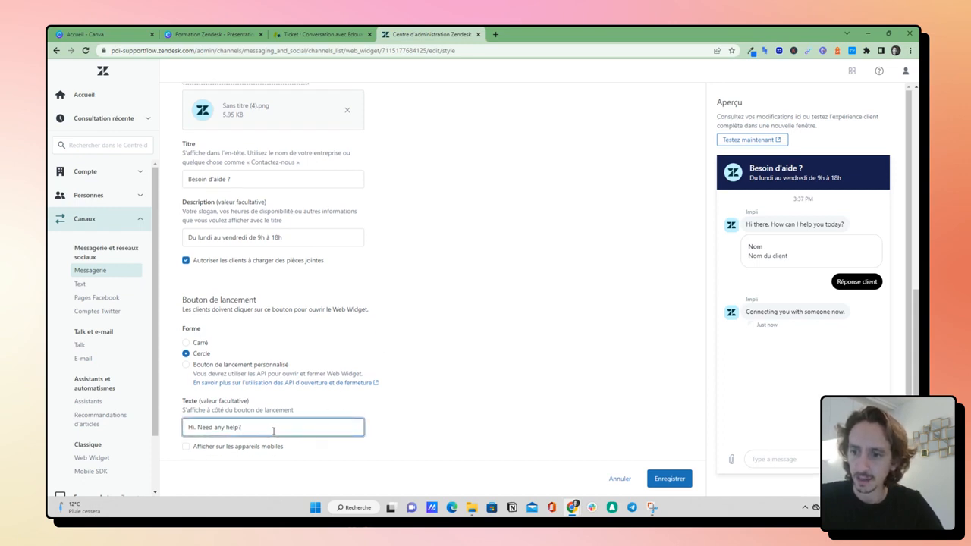
pyautogui.hotkey('ctrl', 'a')
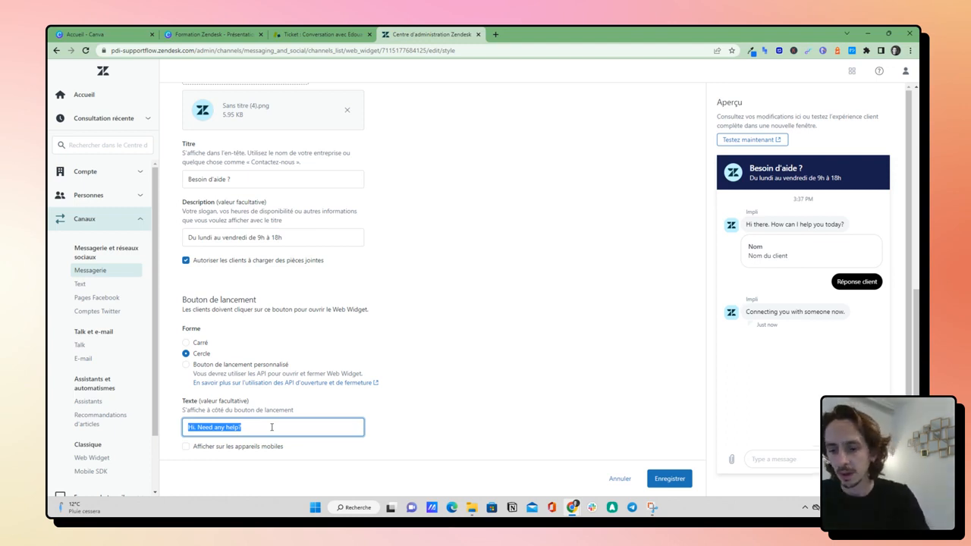
pyautogui.write('Vous bes')
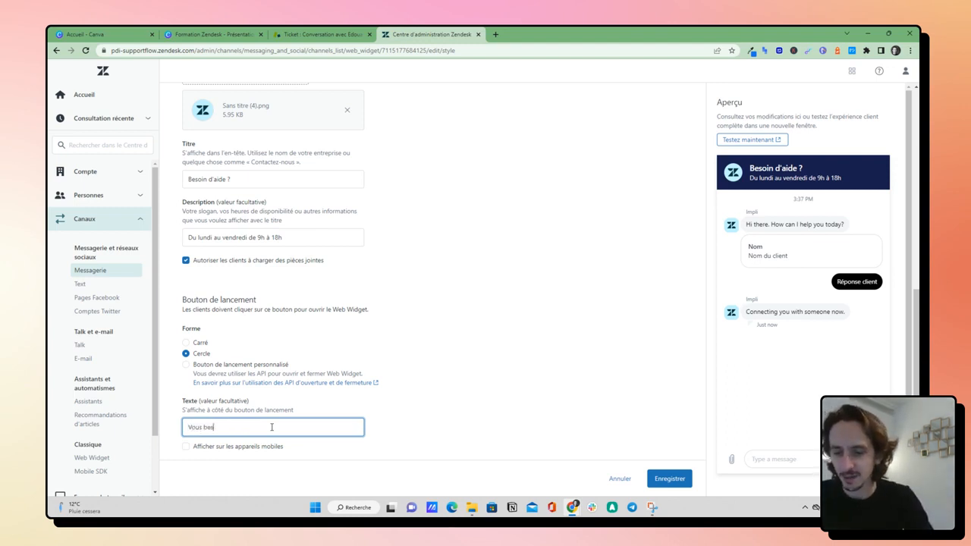
pyautogui.write("oin d'ai")
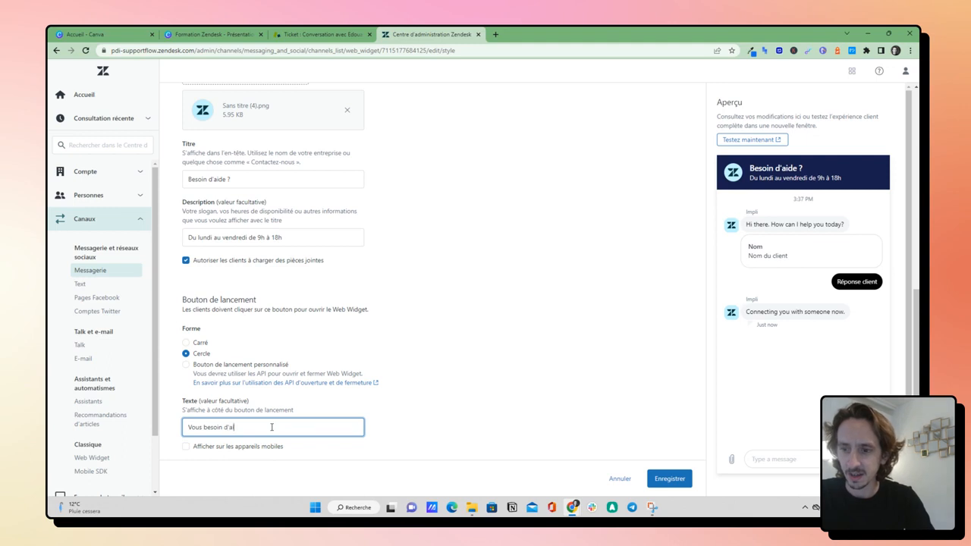
pyautogui.write('de ?')
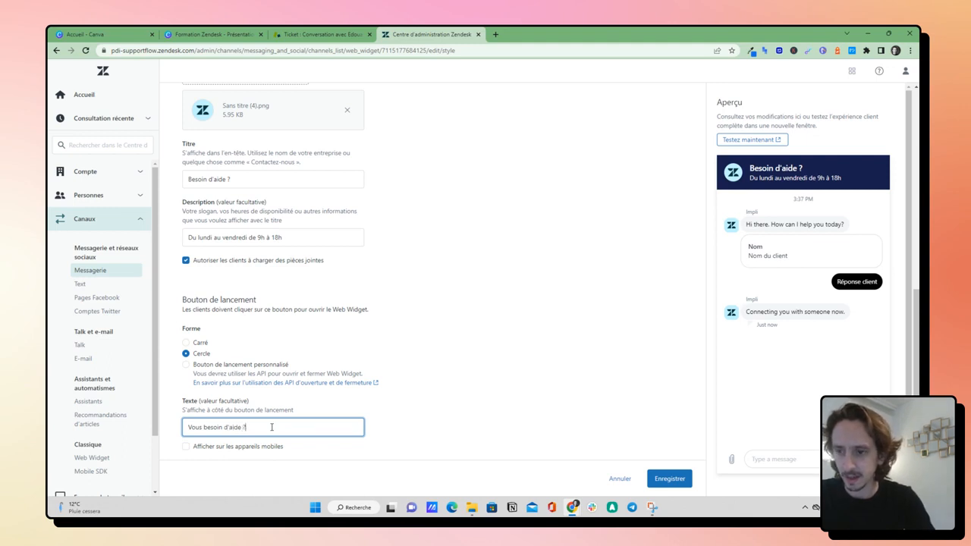
pyautogui.click(520, 371)
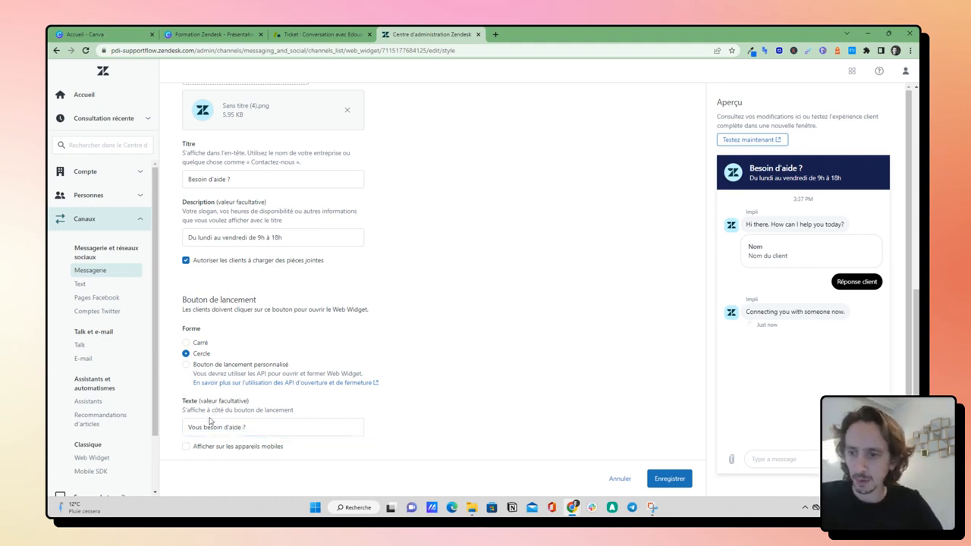
# Step: Enable the launch button text on mobile devices and save the widget's style changes
pyautogui.click(185, 448)
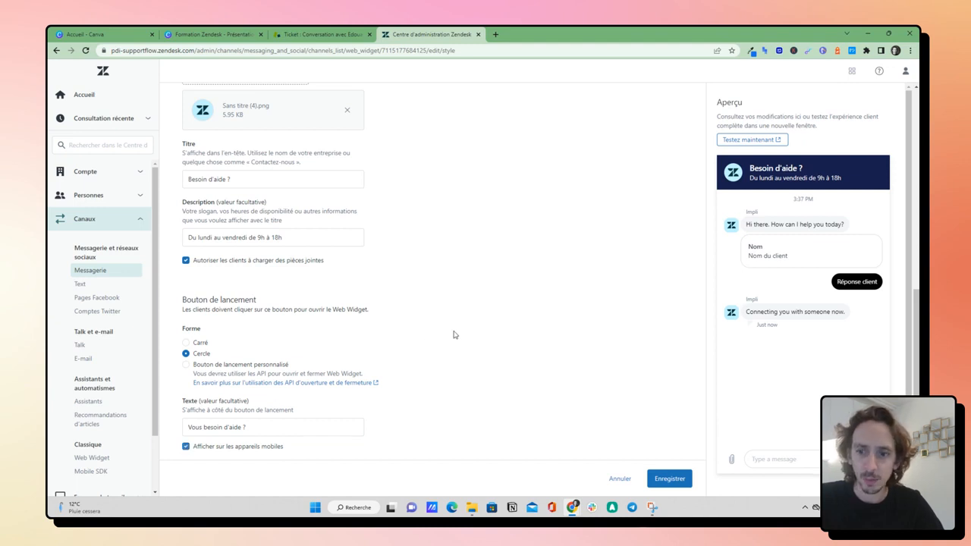
pyautogui.click(671, 480)
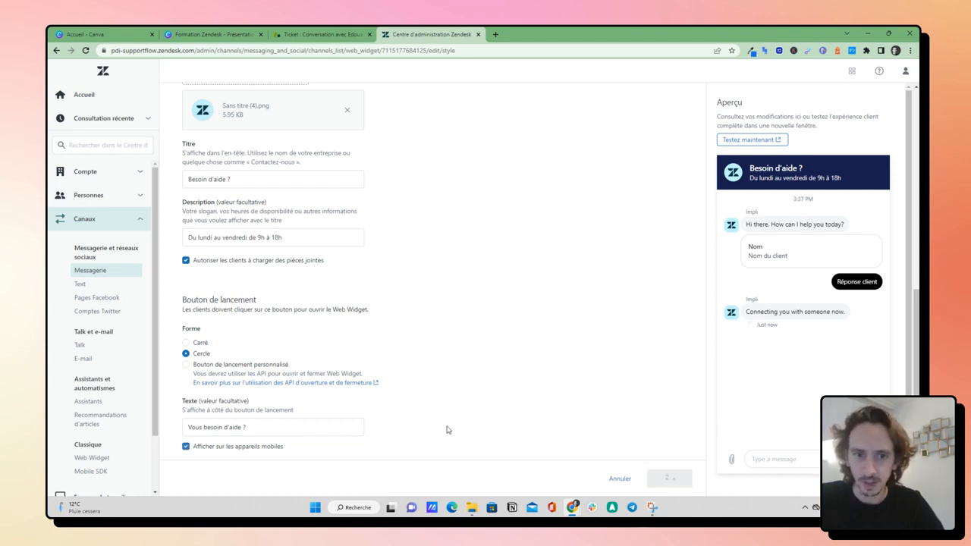
# Step: Review the widget's response, authentication and installation settings, and save the widget configuration
pyautogui.scroll(3, 395, 364)
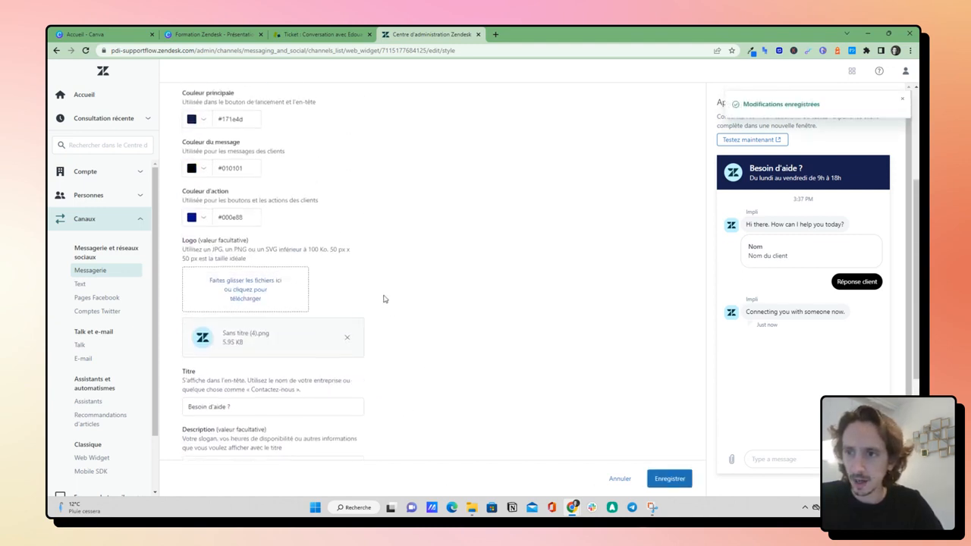
pyautogui.scroll(3, 383, 299)
pyautogui.click(307, 170)
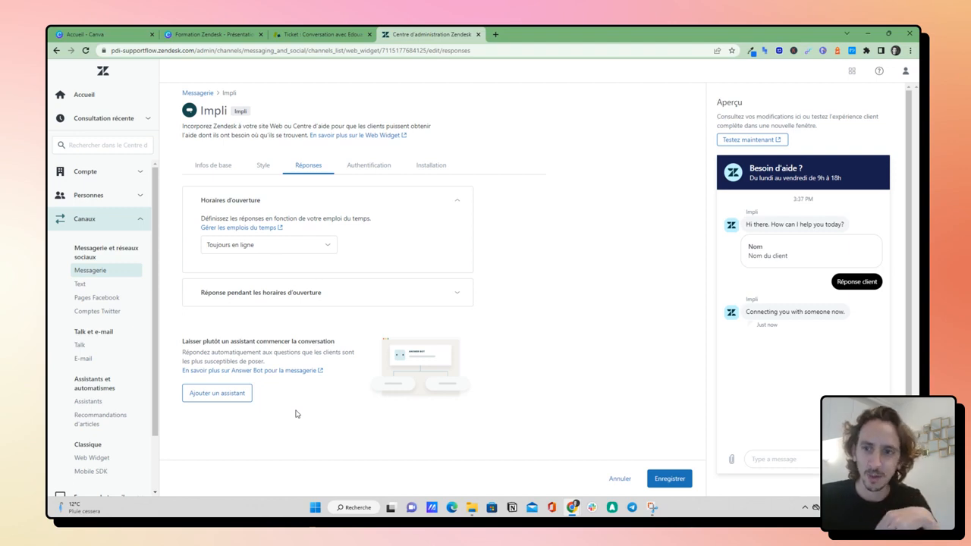
pyautogui.click(356, 175)
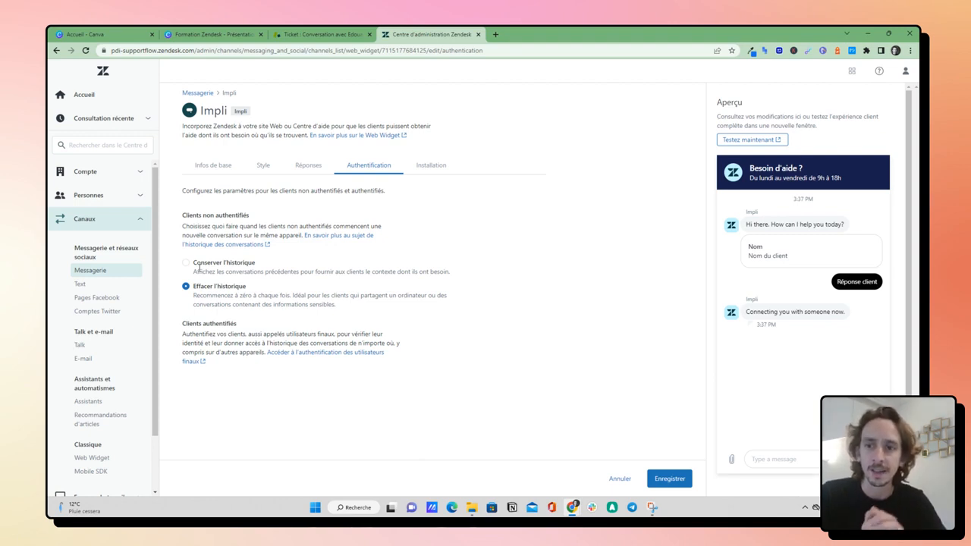
pyautogui.click(435, 166)
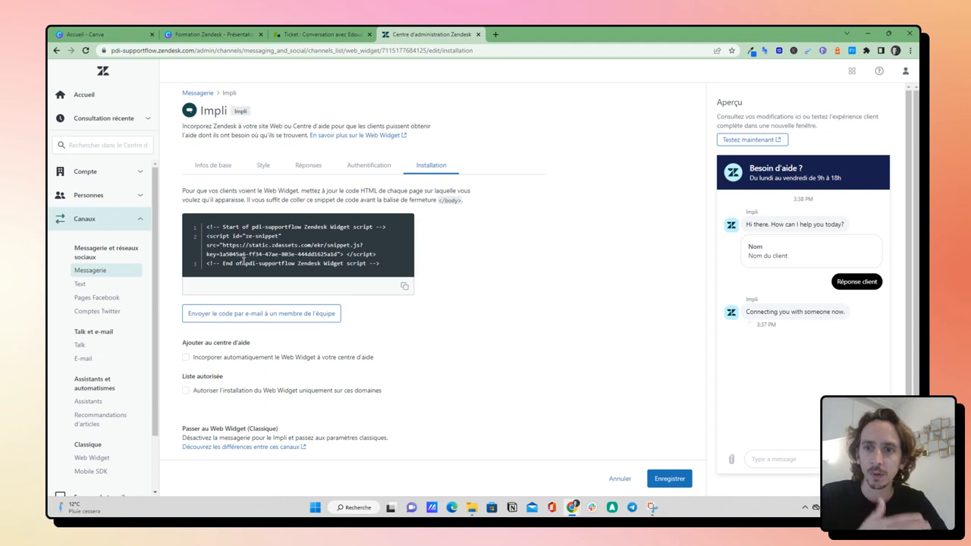
pyautogui.scroll(-1, 529, 271)
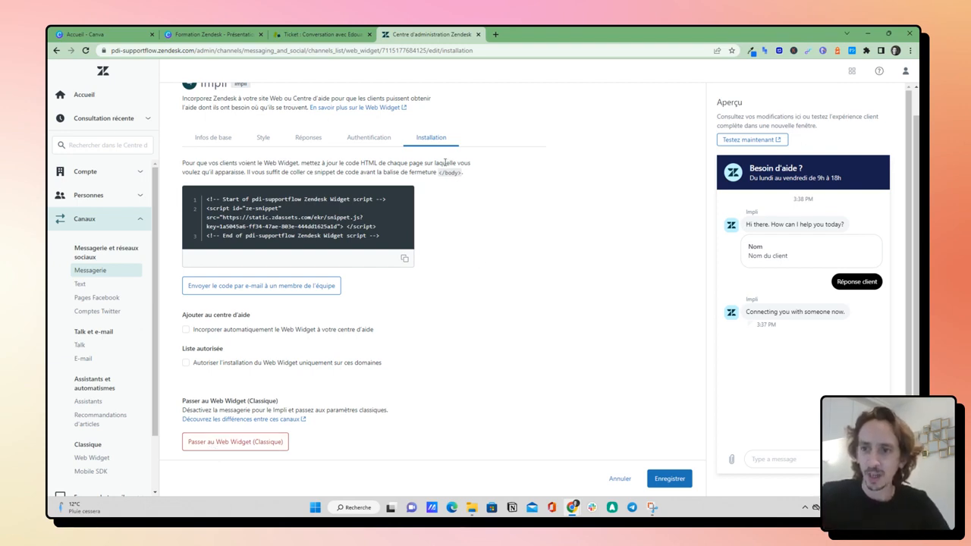
pyautogui.click(663, 475)
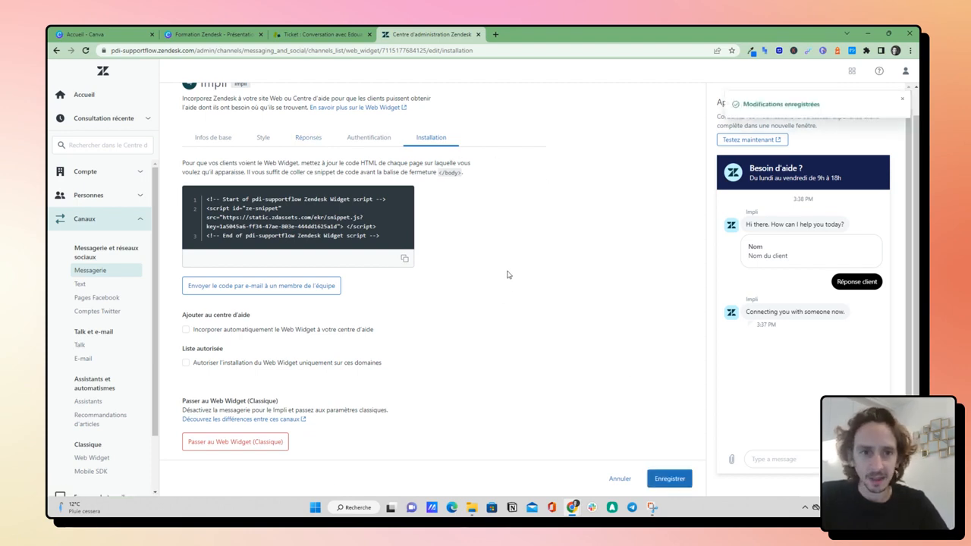
# Step: Test the widget in a separate window by opening its chat from the launch button, and minimize that window
pyautogui.click(736, 142)
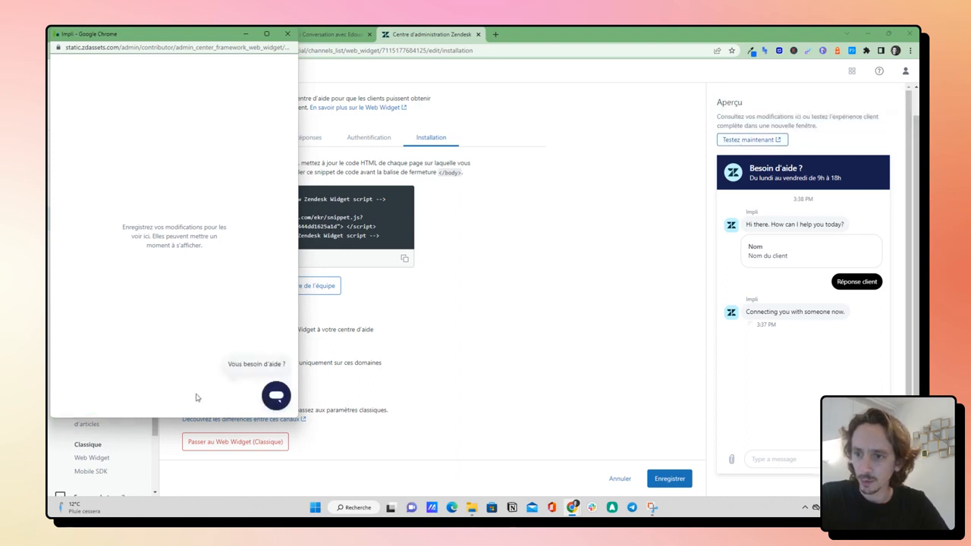
pyautogui.click(278, 396)
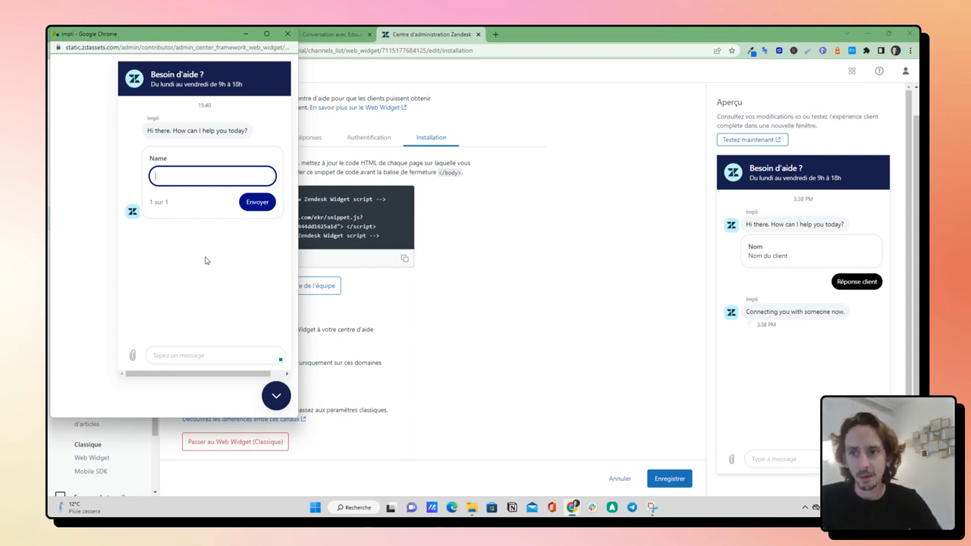
pyautogui.click(246, 33)
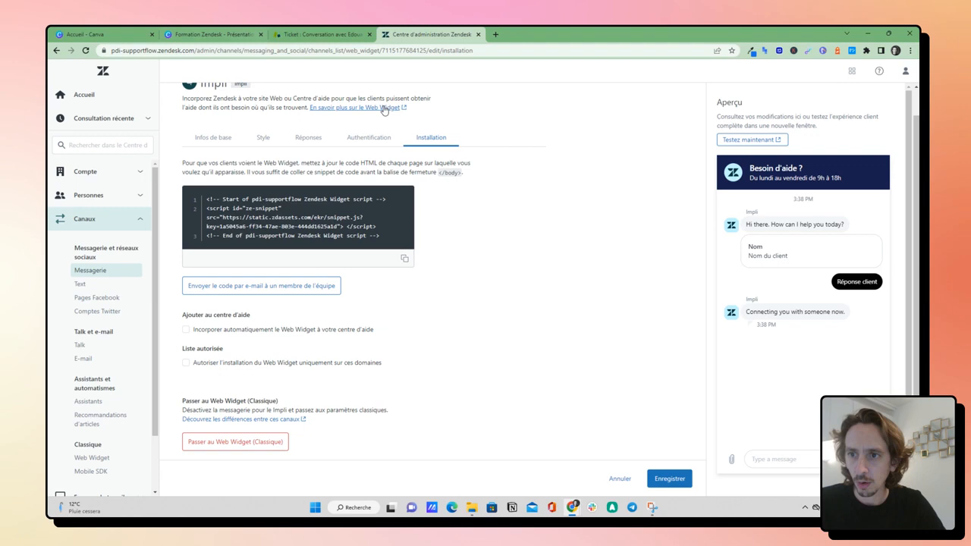
# Step: Open the Impli widget's Réponses settings
pyautogui.click(261, 146)
pyautogui.click(297, 140)
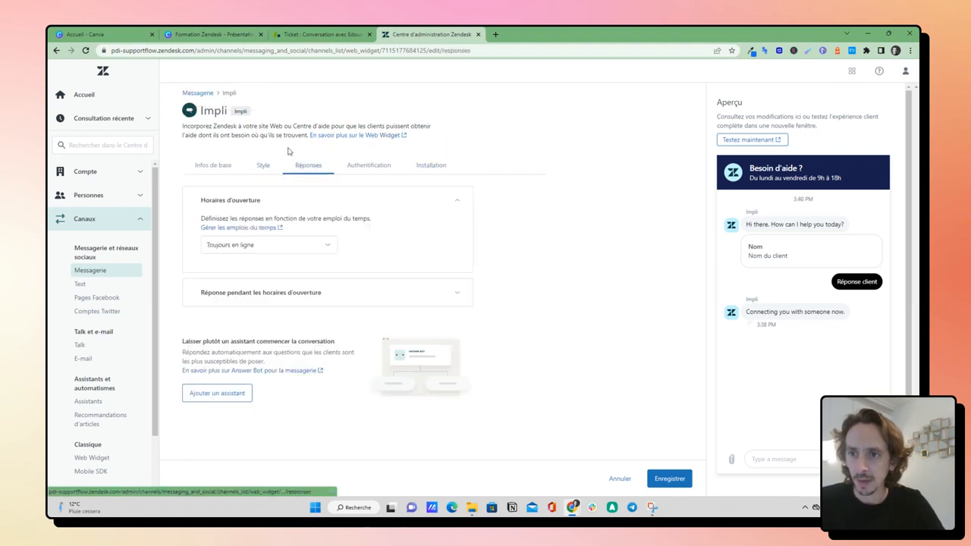